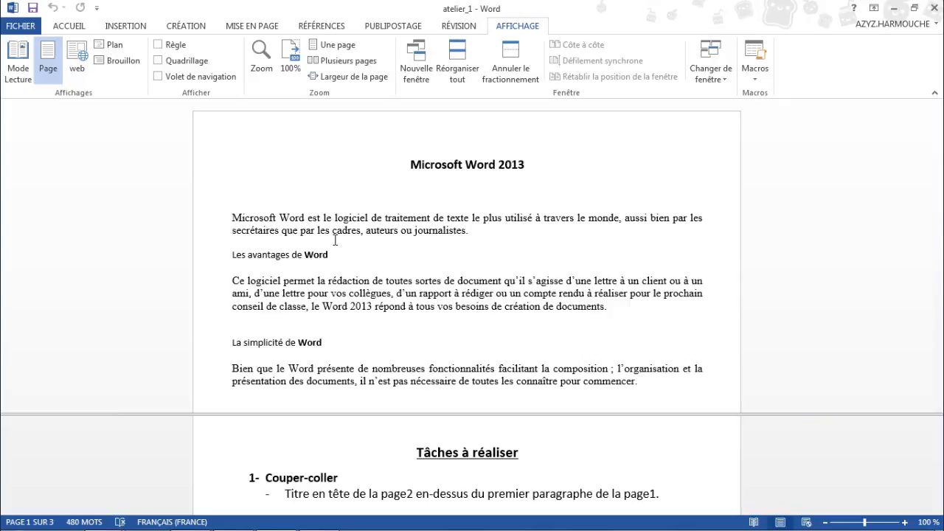
# - Copy the "Les avantages de Word" heading onto the empty line above "La simplicité de Word" and undo the paste
pyautogui.click(220, 262)
pyautogui.hotkey('ctrl', 'c')
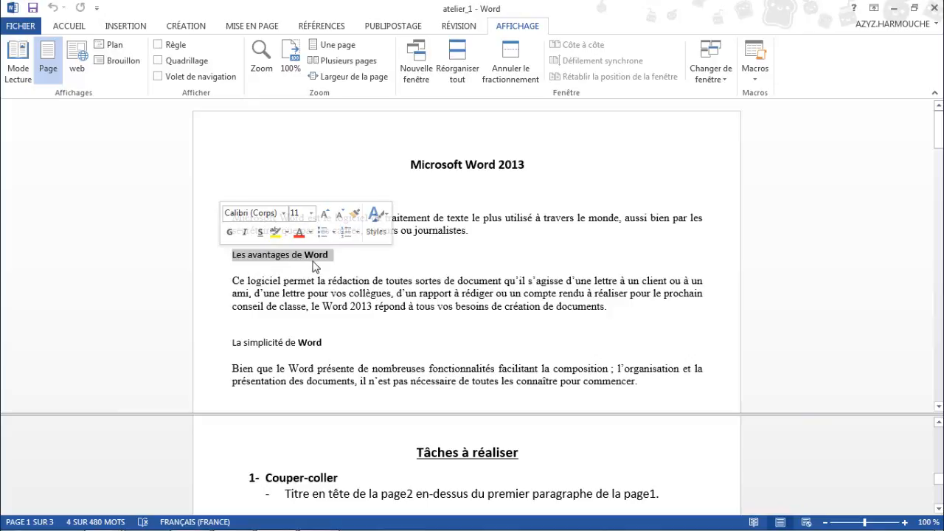
pyautogui.click(80, 26)
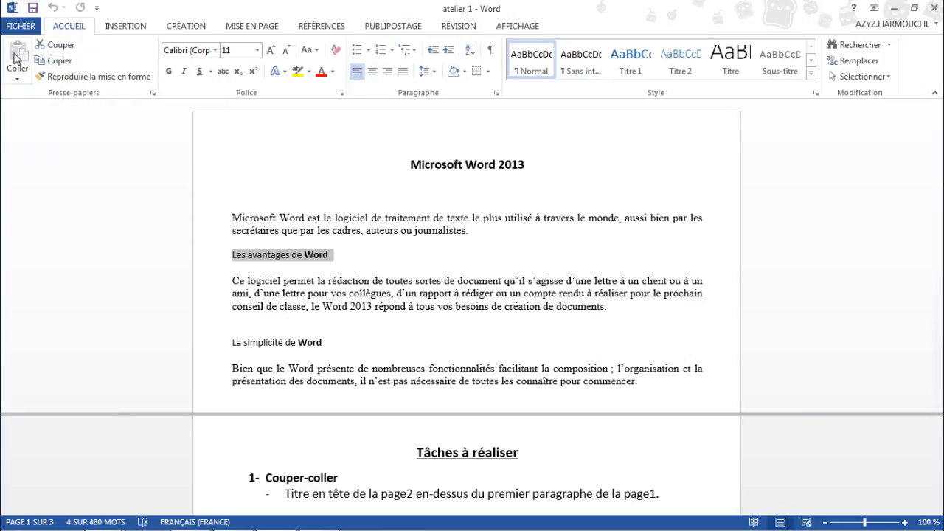
pyautogui.click(56, 60)
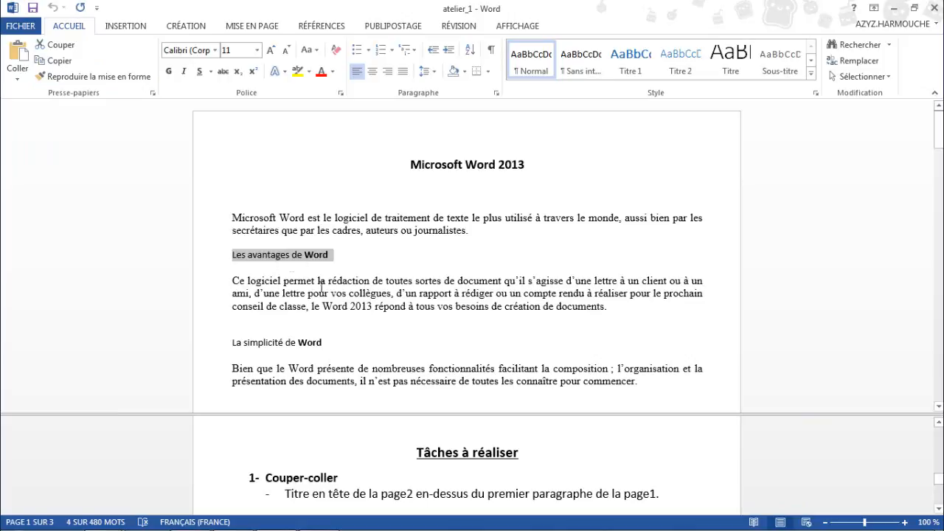
pyautogui.click(239, 324)
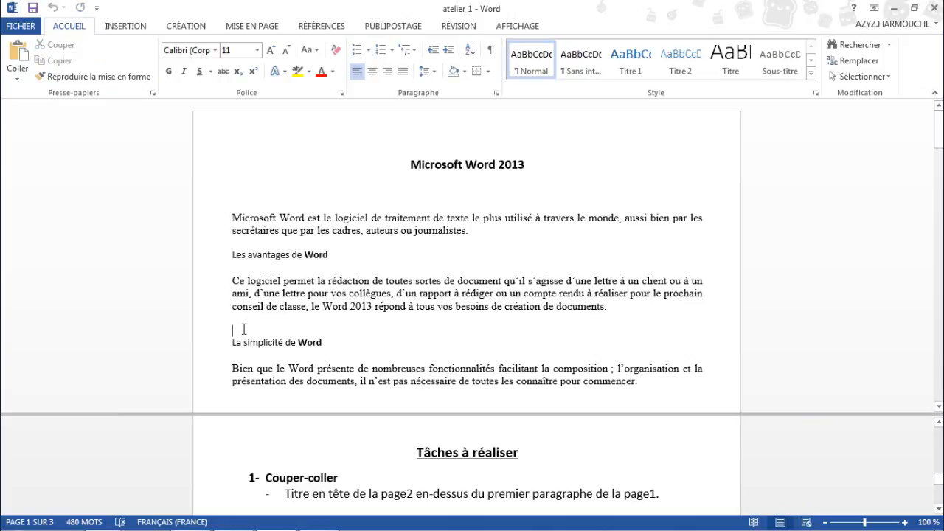
pyautogui.click(20, 53)
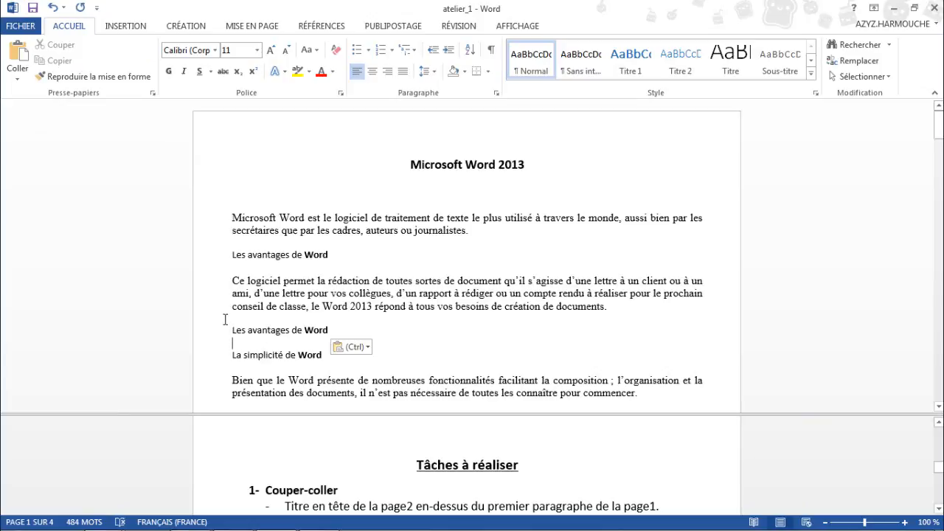
pyautogui.click(51, 7)
# - Cut the "Les avantages de Word" heading, paste it directly below the "Ce logiciel permet" paragraph, and undo both operations
pyautogui.moveTo(233, 254); pyautogui.dragTo(329, 255)
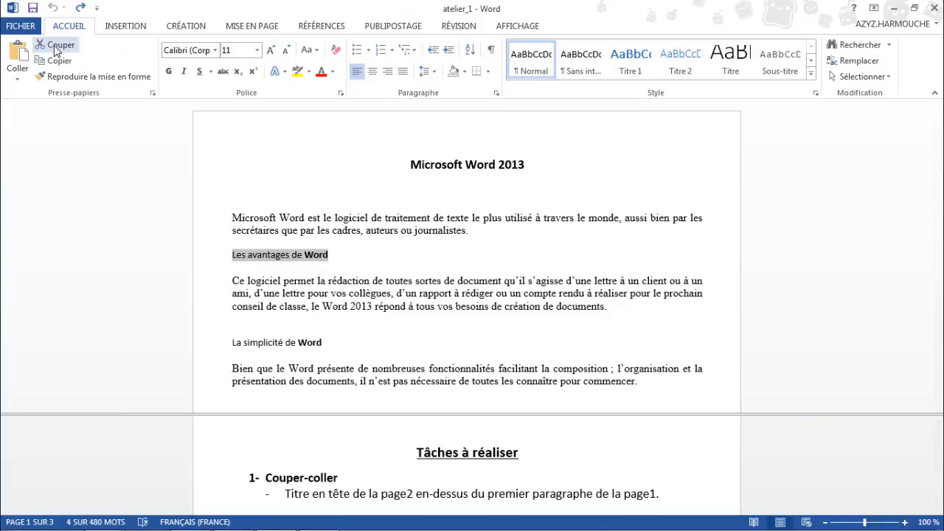
pyautogui.click(56, 46)
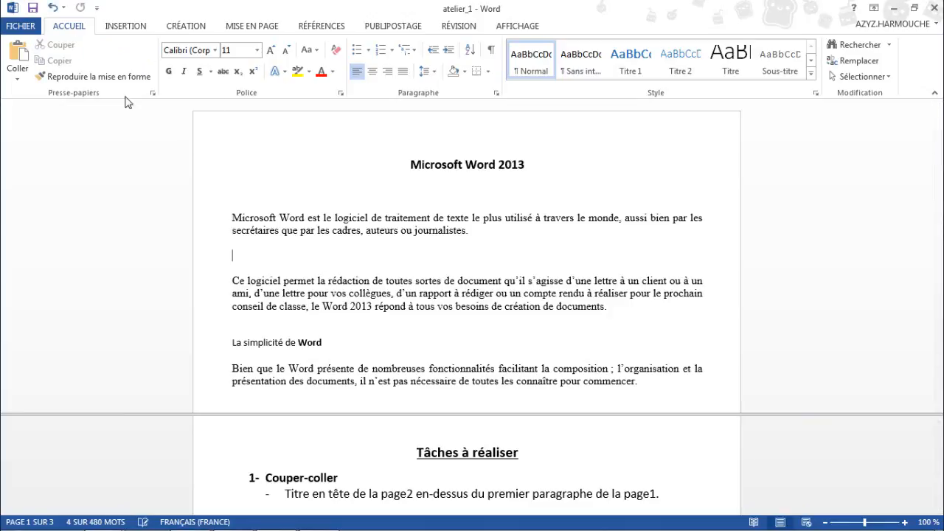
pyautogui.click(239, 317)
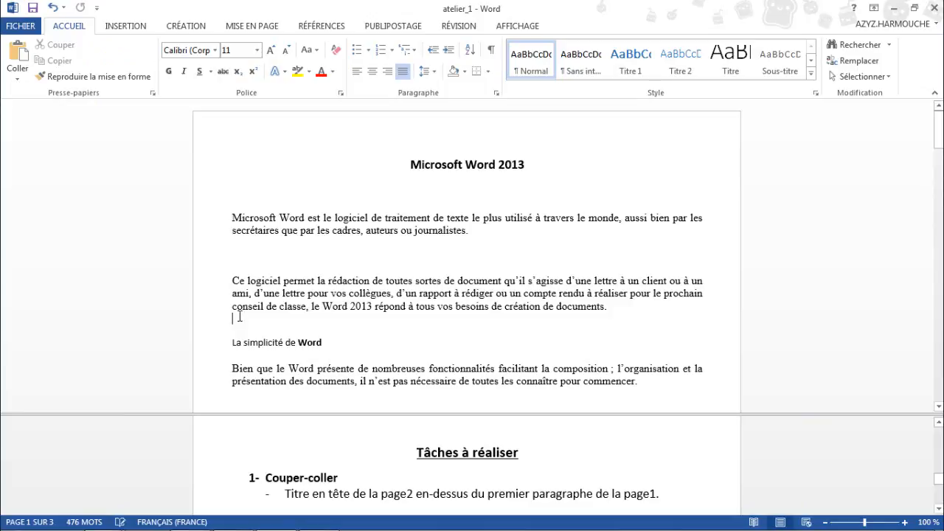
pyautogui.click(27, 56)
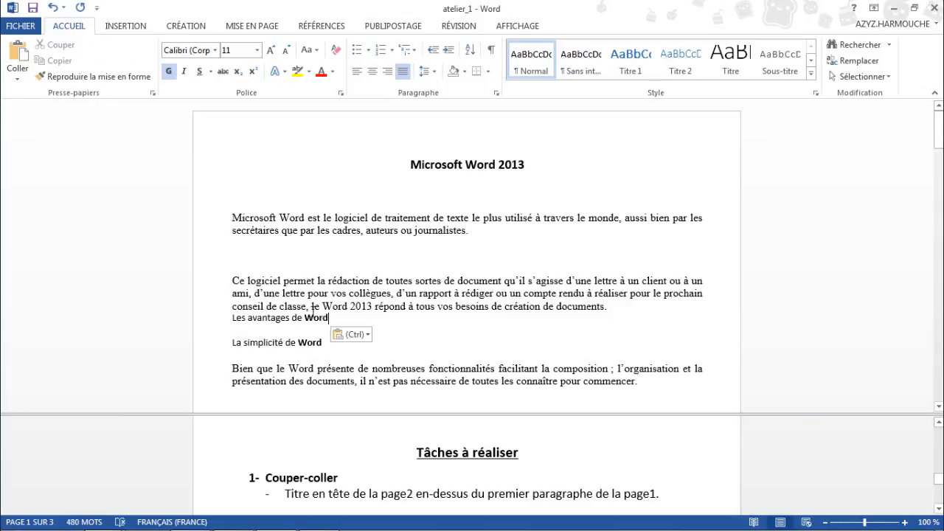
pyautogui.click(52, 8)
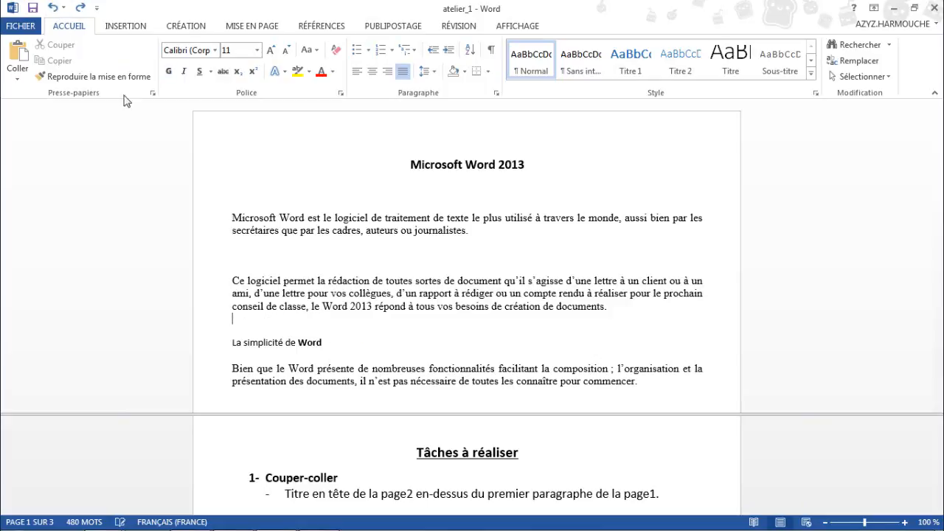
pyautogui.click(52, 7)
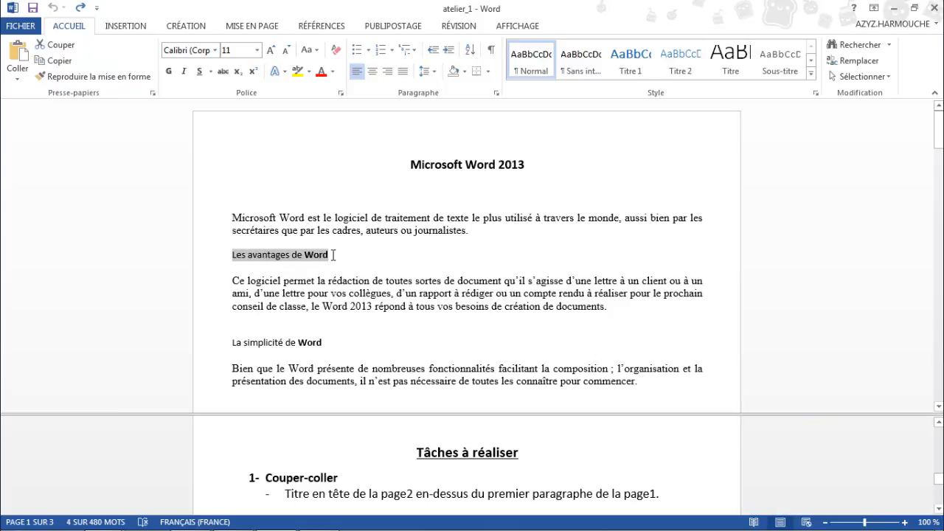
pyautogui.click(336, 255)
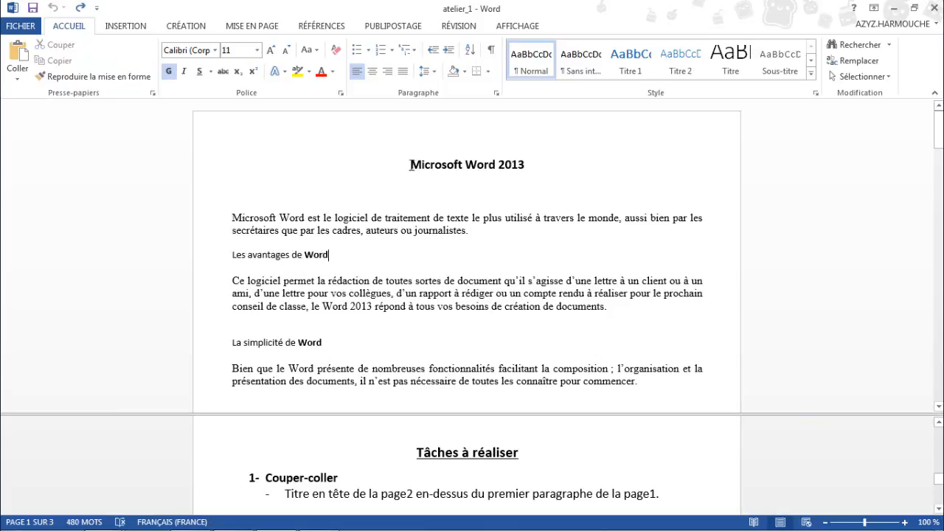
# - Copy the "Microsoft Word 2013" title and preview the text-only paste option on the empty line above "La simplicité de Word" without applying it
pyautogui.moveTo(410, 163); pyautogui.dragTo(524, 170)
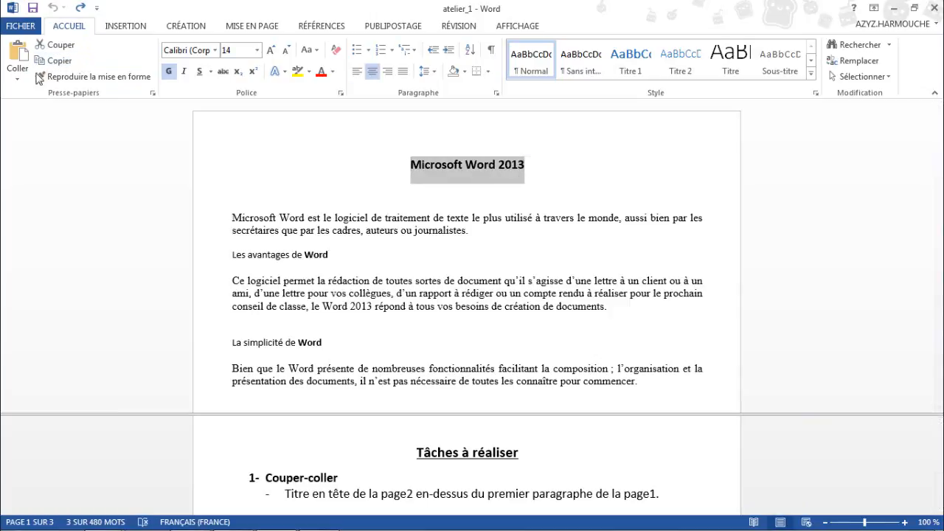
pyautogui.click(19, 81)
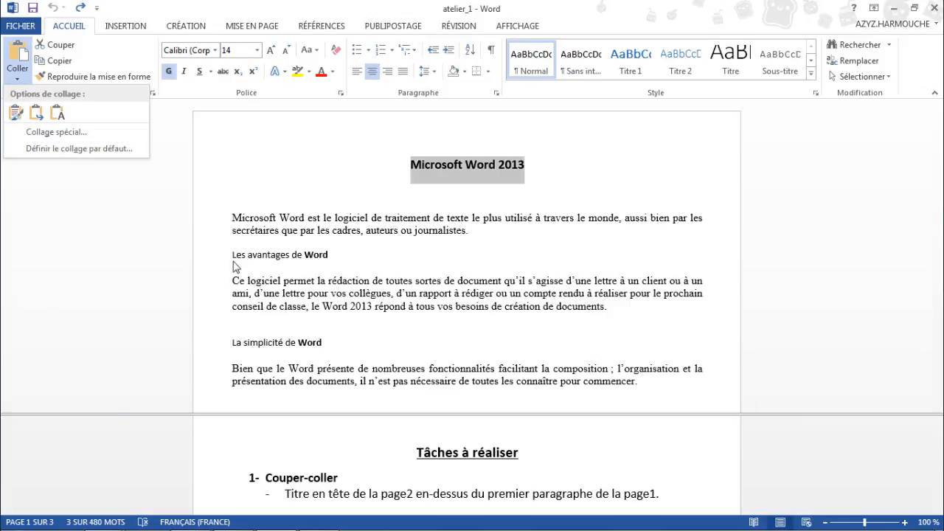
pyautogui.click(253, 334)
pyautogui.click(245, 328)
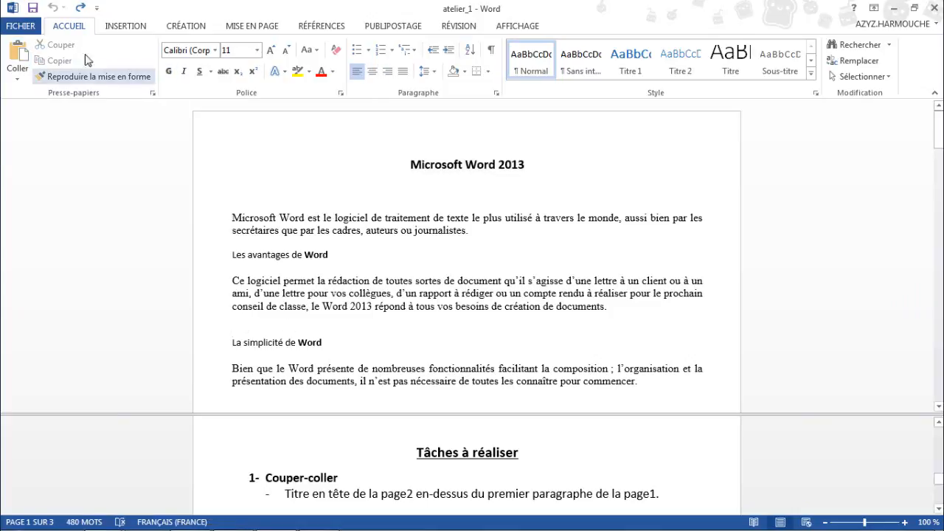
pyautogui.click(17, 79)
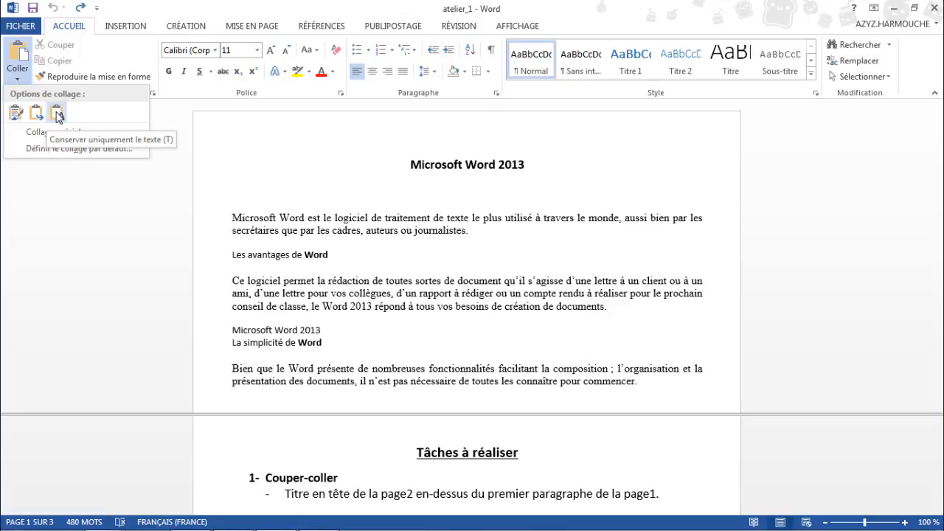
pyautogui.click(270, 320)
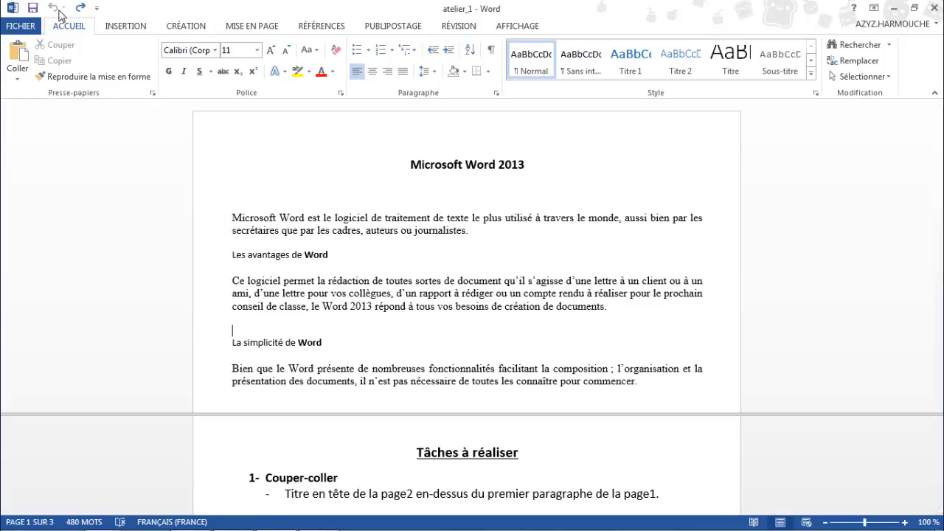
pyautogui.click(284, 281)
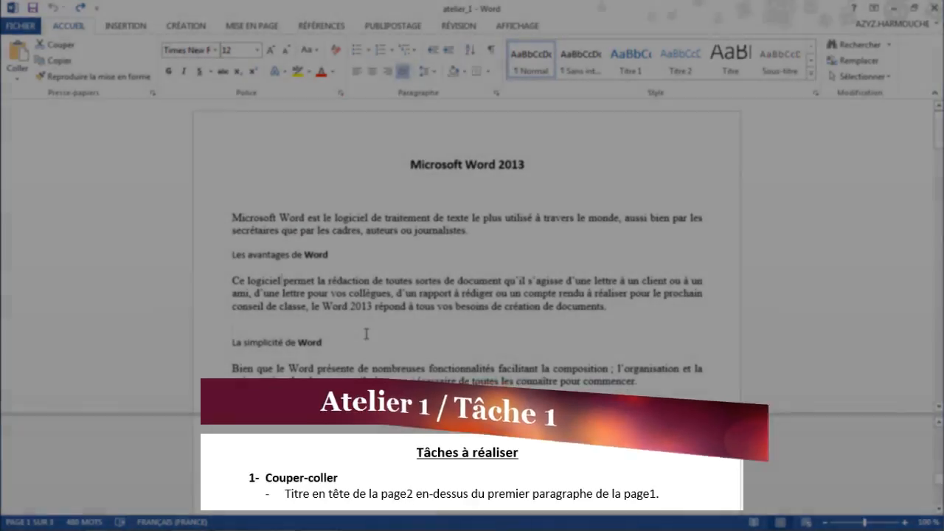
# - Cut the heading "Qu'est-ce que Word ?" from the beginning of page 2
pyautogui.click(368, 332)
pyautogui.scroll(-3, 366, 335)
pyautogui.scroll(-8, 366, 335)
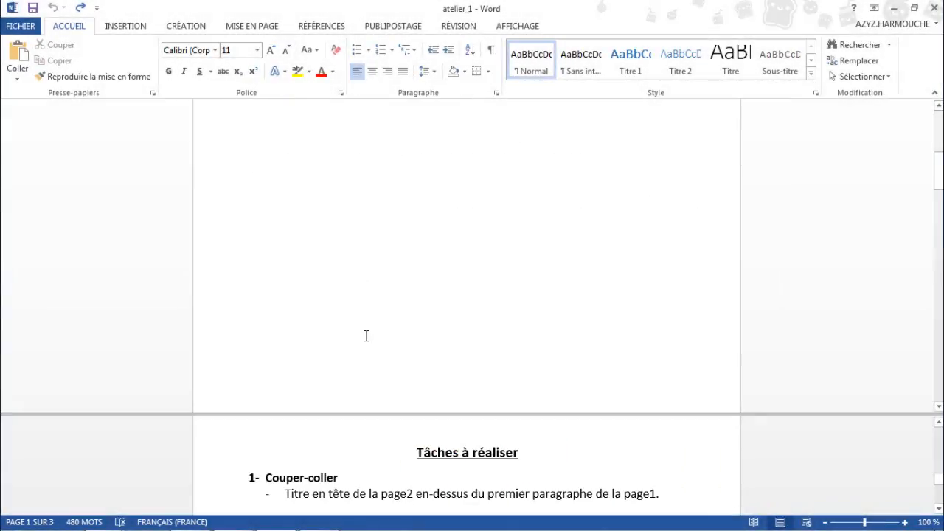
pyautogui.scroll(-8, 366, 336)
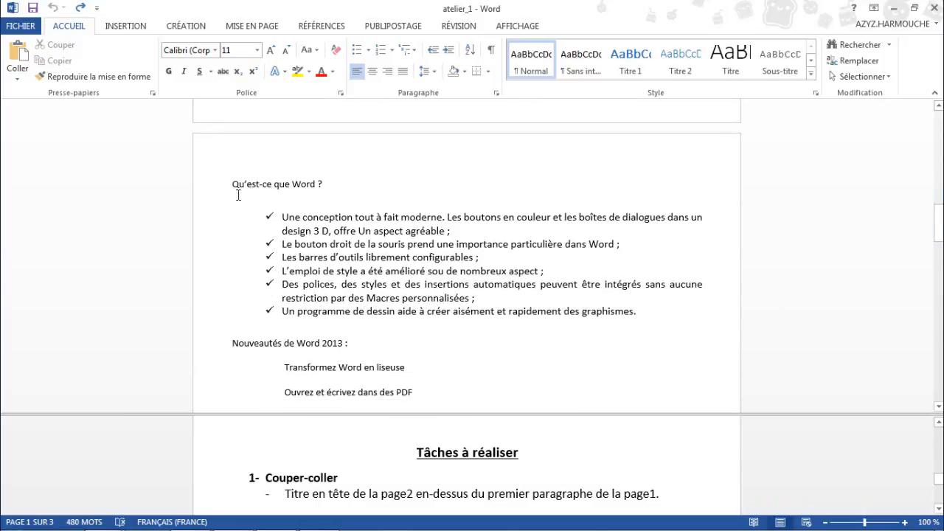
pyautogui.moveTo(233, 185); pyautogui.dragTo(323, 185)
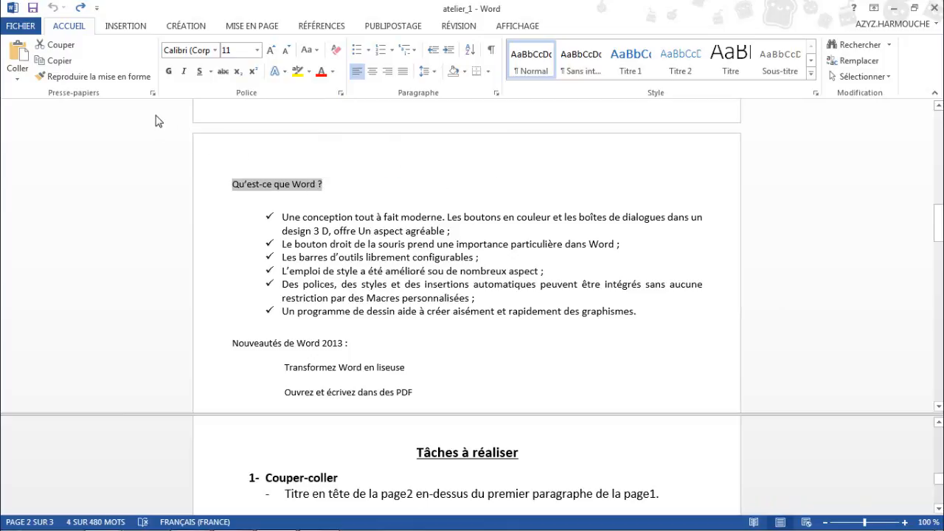
pyautogui.click(57, 48)
# - Paste the cut heading on page 1 between the "Microsoft Word 2013" title and the first paragraph
pyautogui.scroll(1, 429, 230)
pyautogui.scroll(5, 429, 229)
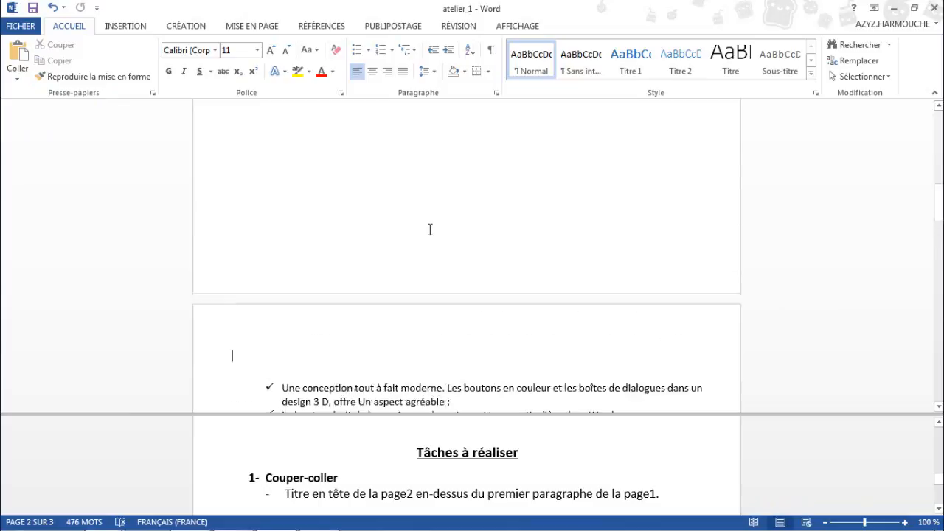
pyautogui.scroll(6, 430, 229)
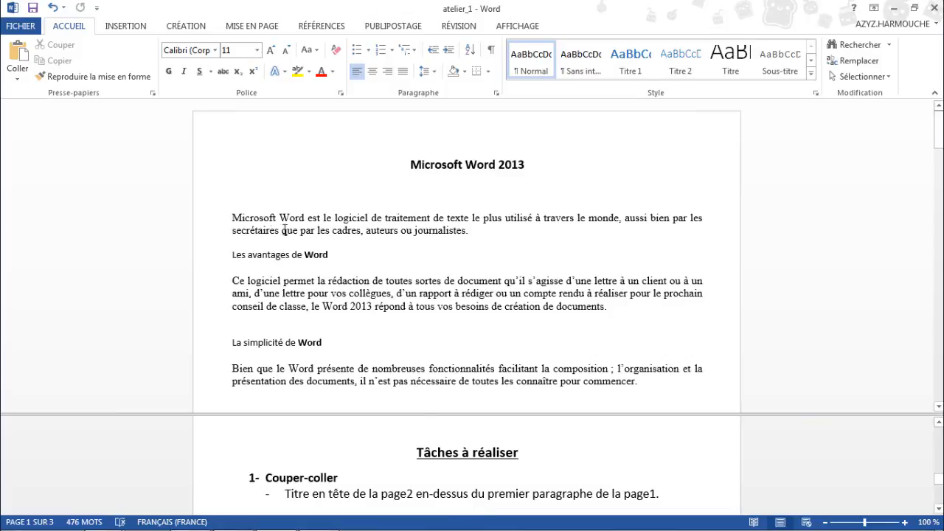
pyautogui.click(234, 193)
pyautogui.click(18, 57)
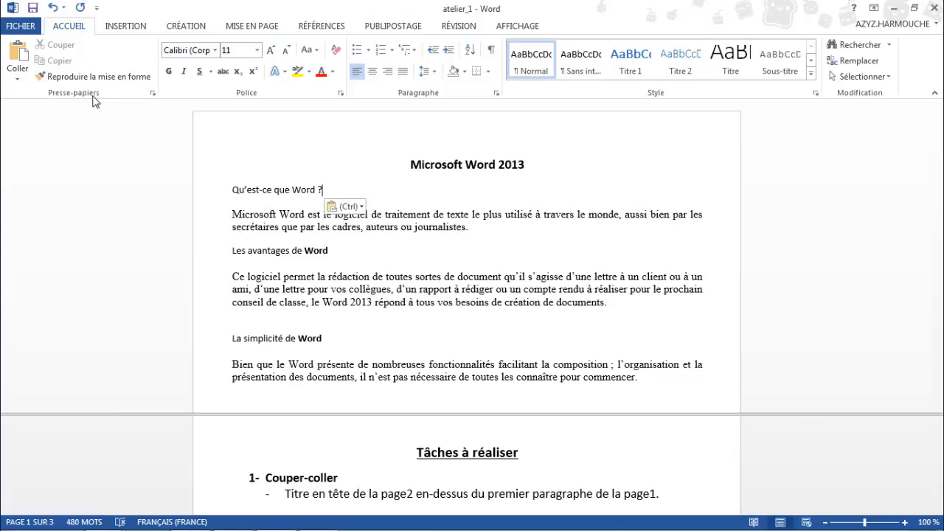
# - Display the Office clipboard contents, clear all stored items, and close the clipboard pane
pyautogui.click(153, 93)
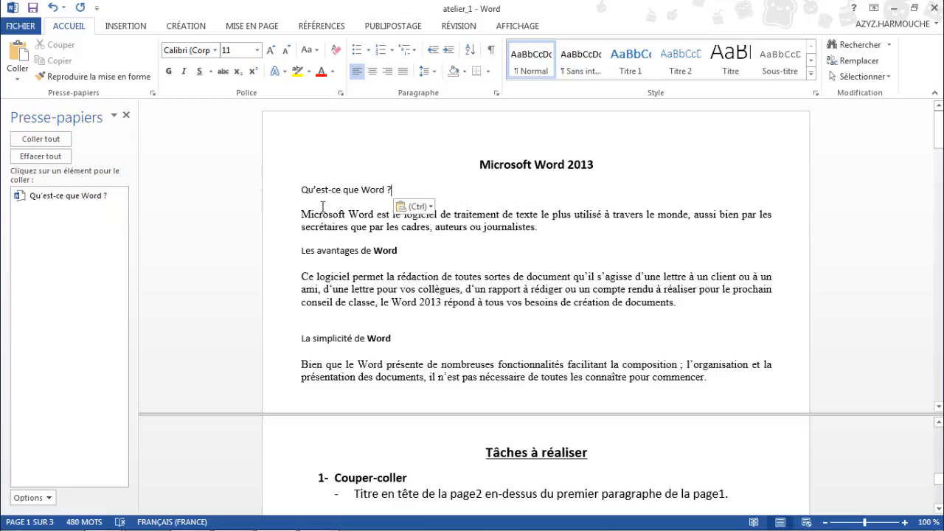
pyautogui.click(67, 157)
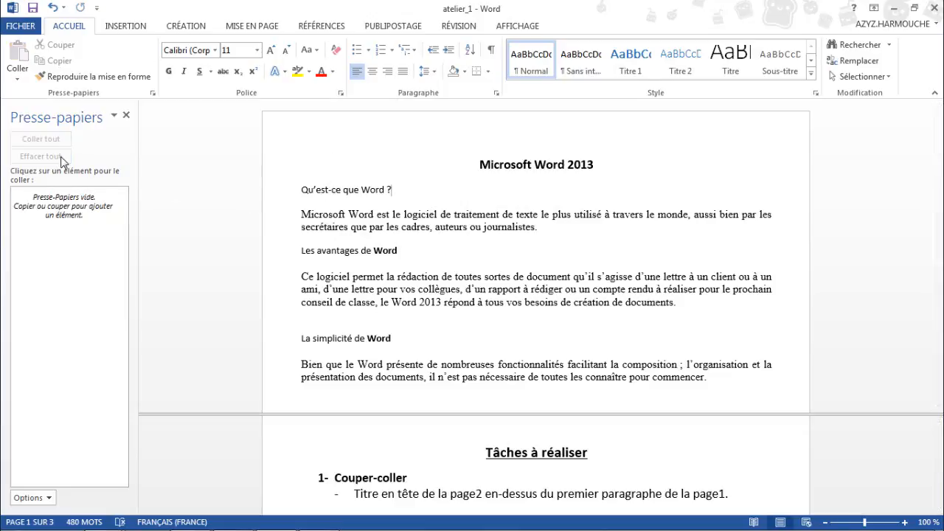
pyautogui.click(127, 116)
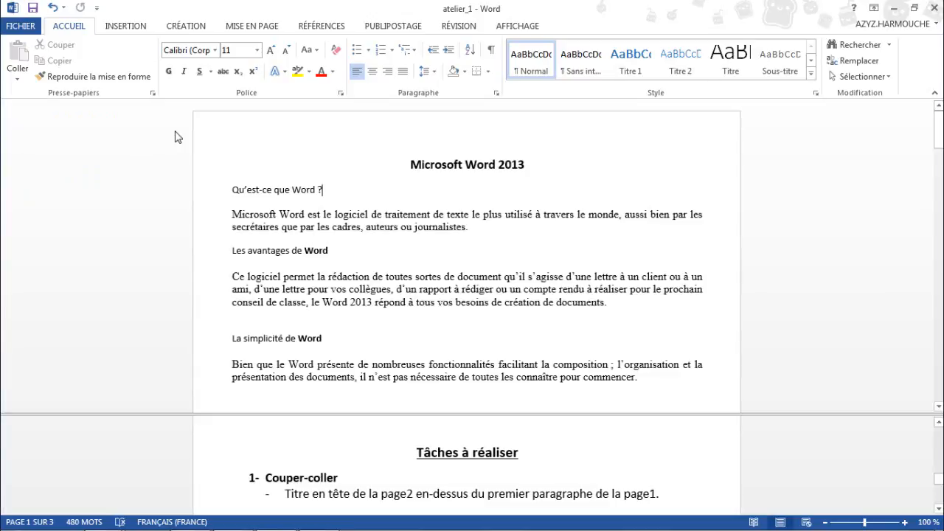